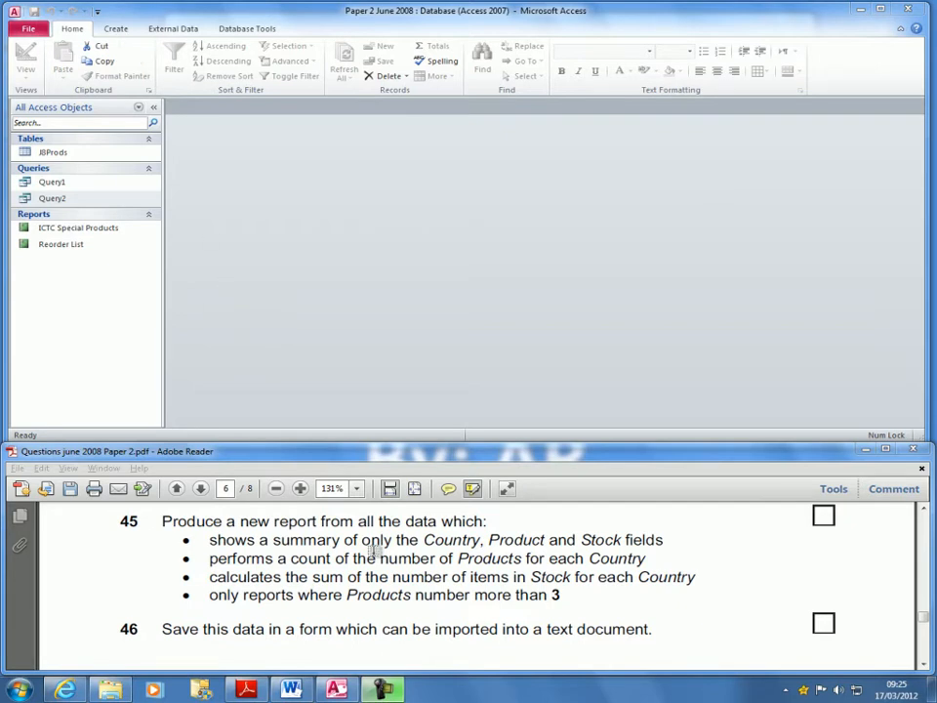
Step: Highlight the four bulleted requirements of question 45 in the exam paper PDF
mouse_move(208, 539)
left_mouse_down()
mouse_move(470, 559)
mouse_move(590, 596)
mouse_move(578, 604)
left_mouse_up()
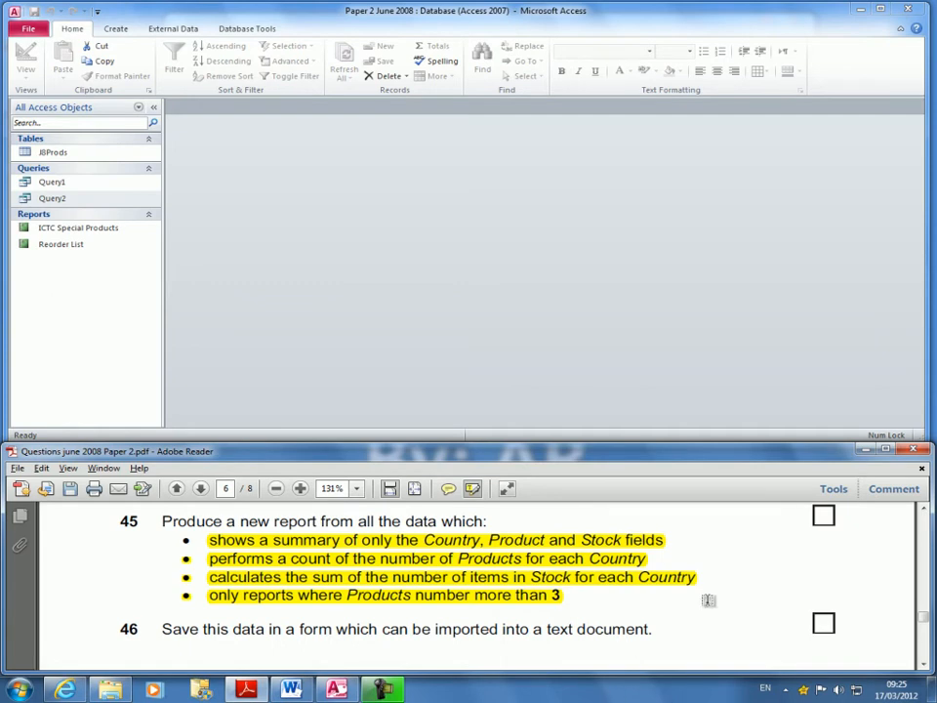
Step: Create a new query in Access design view from the J8Prods table and enlarge its field list to show every field
left_click(117, 32)
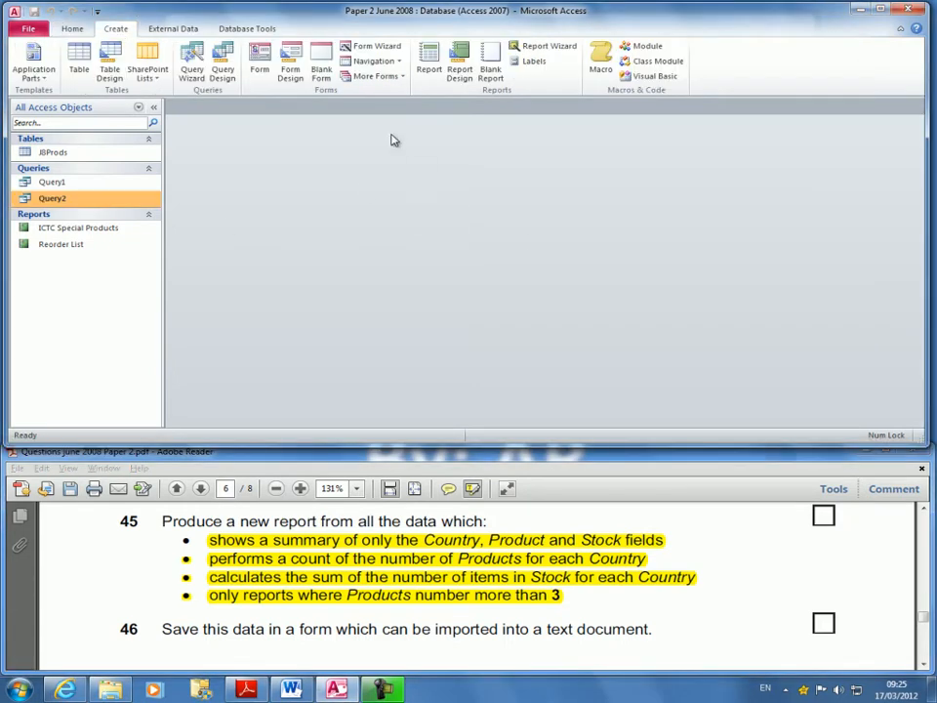
left_click(223, 69)
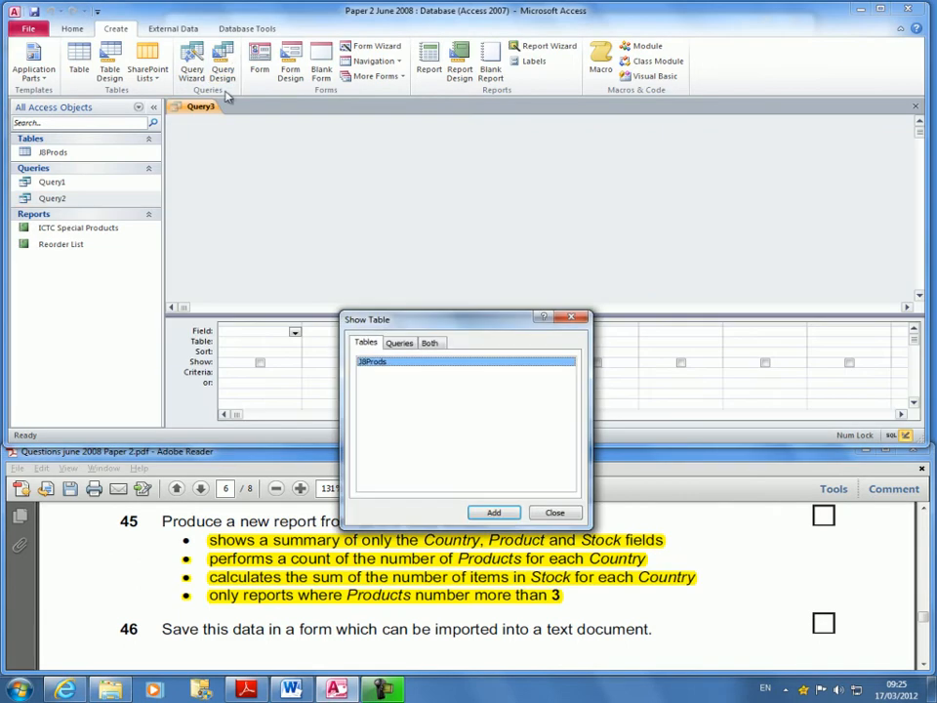
left_click(488, 513)
left_click(554, 512)
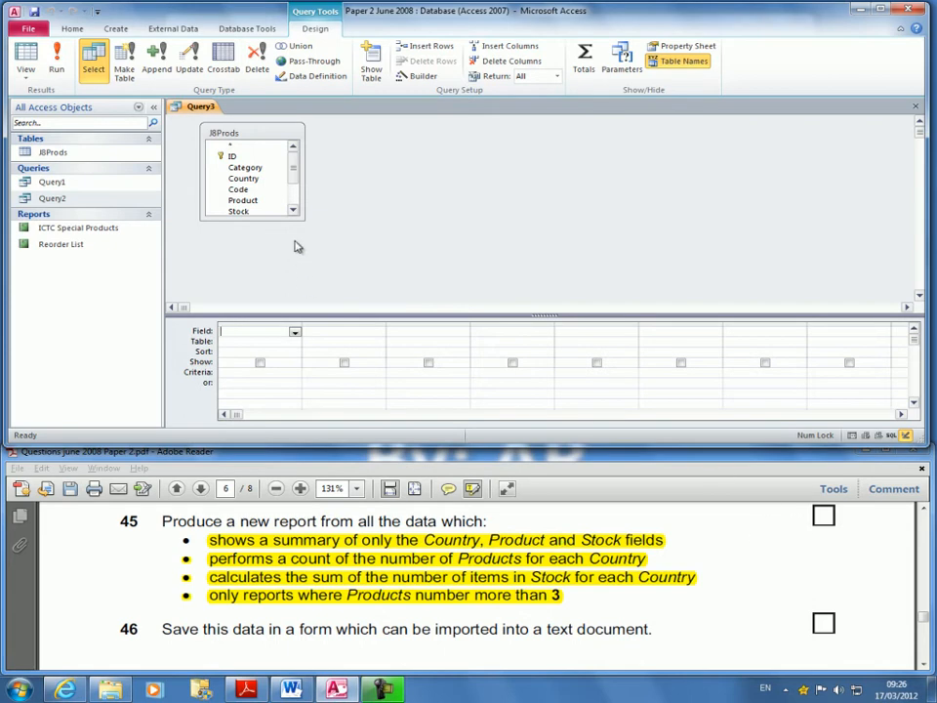
left_click_drag(303, 218, 308, 280)
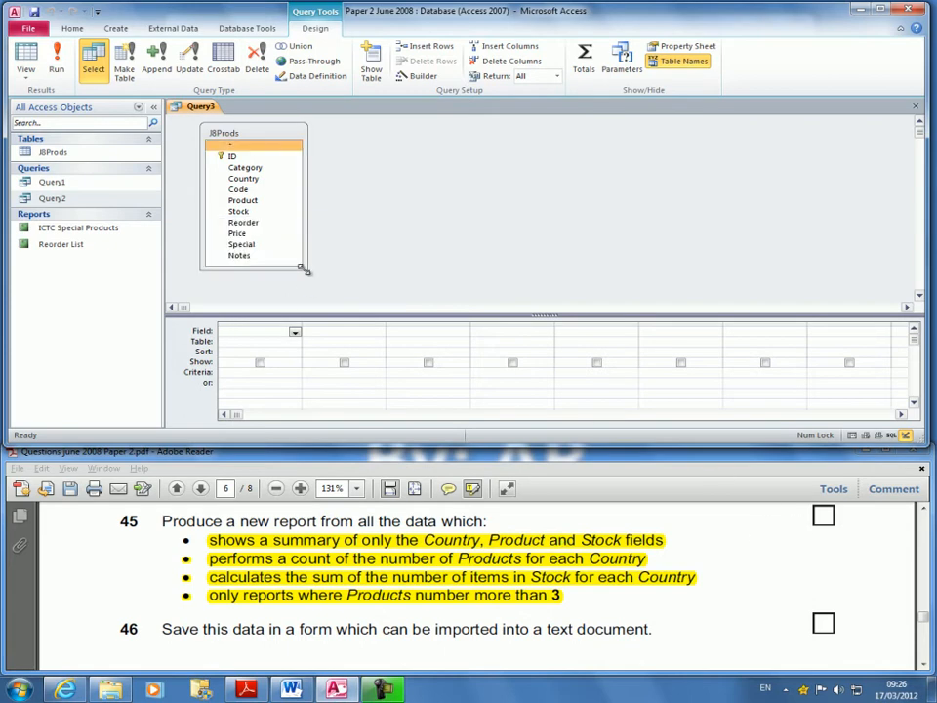
Step: Add the Country, Product and Stock fields of J8Prods to the query grid
double_click(245, 179)
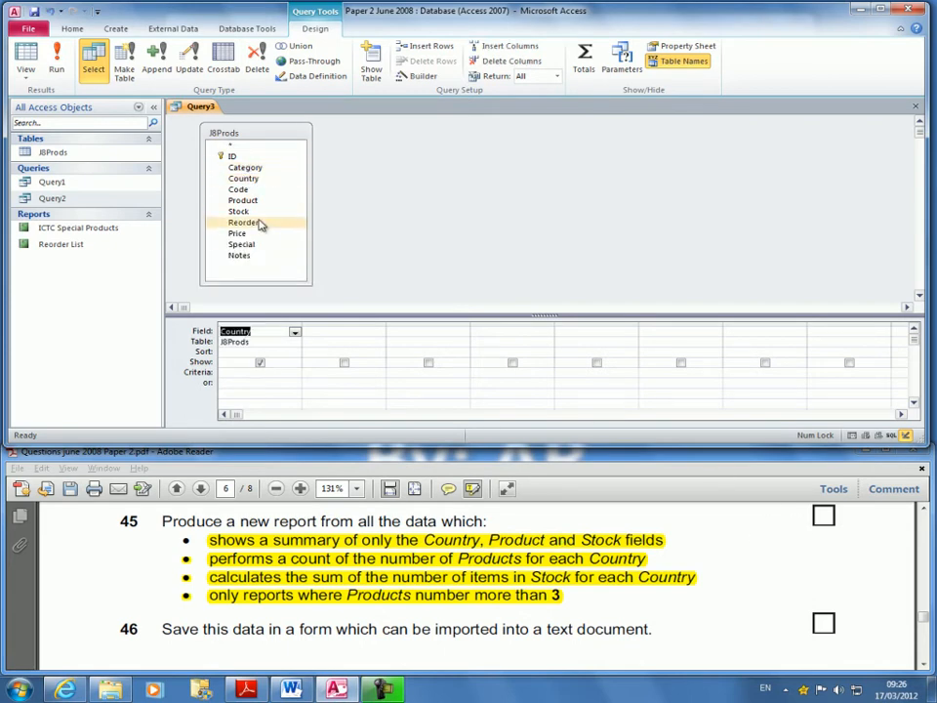
double_click(256, 201)
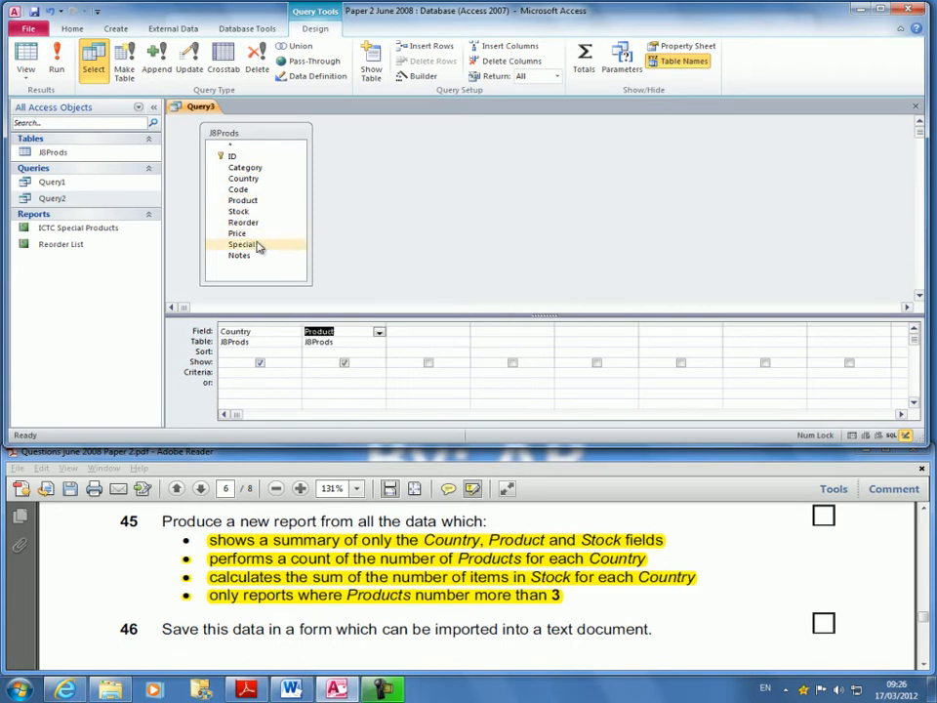
left_click(239, 210)
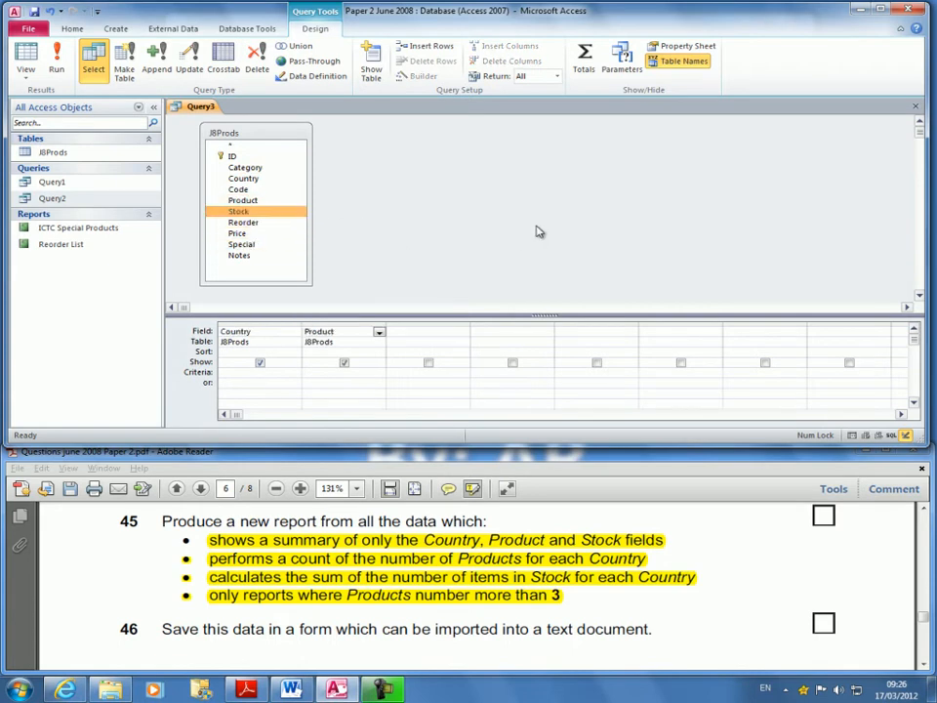
double_click(239, 211)
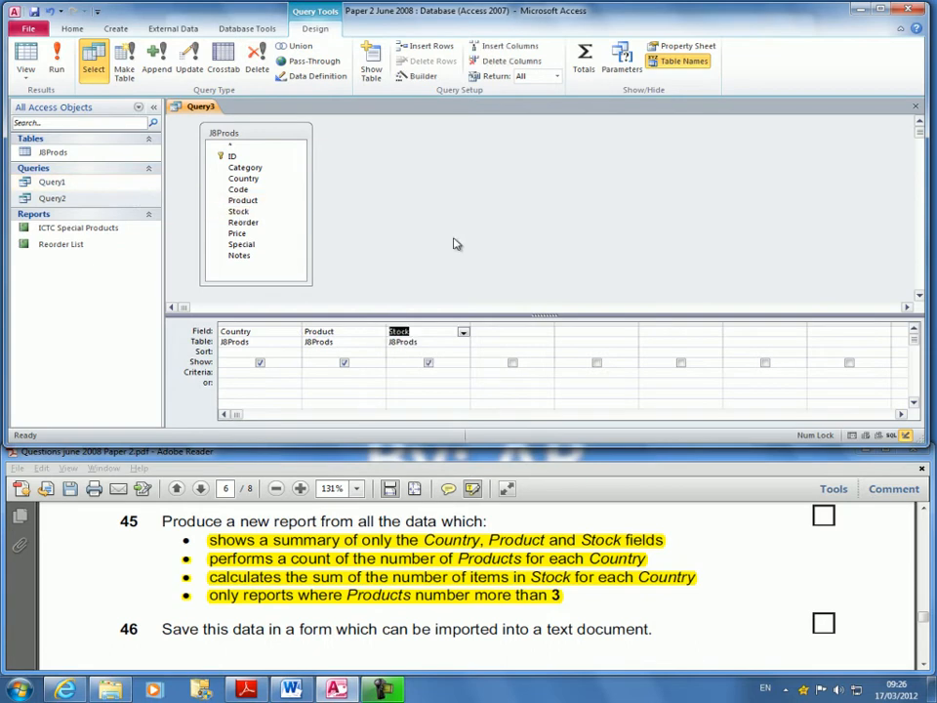
Step: Examine the query's records in datasheet view, checking how products and stock are listed for each country
left_click(28, 59)
scroll(364, 309, "down", 8)
scroll(364, 310, "down", 15)
scroll(335, 327, "down", 3)
scroll(410, 352, "up", 20)
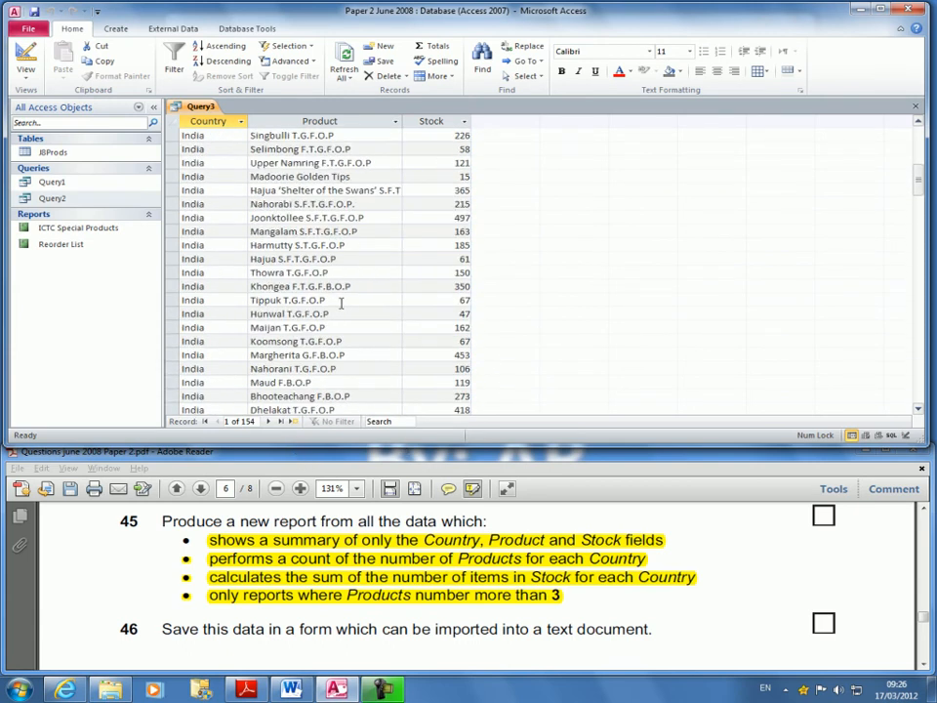
scroll(340, 304, "up", 10)
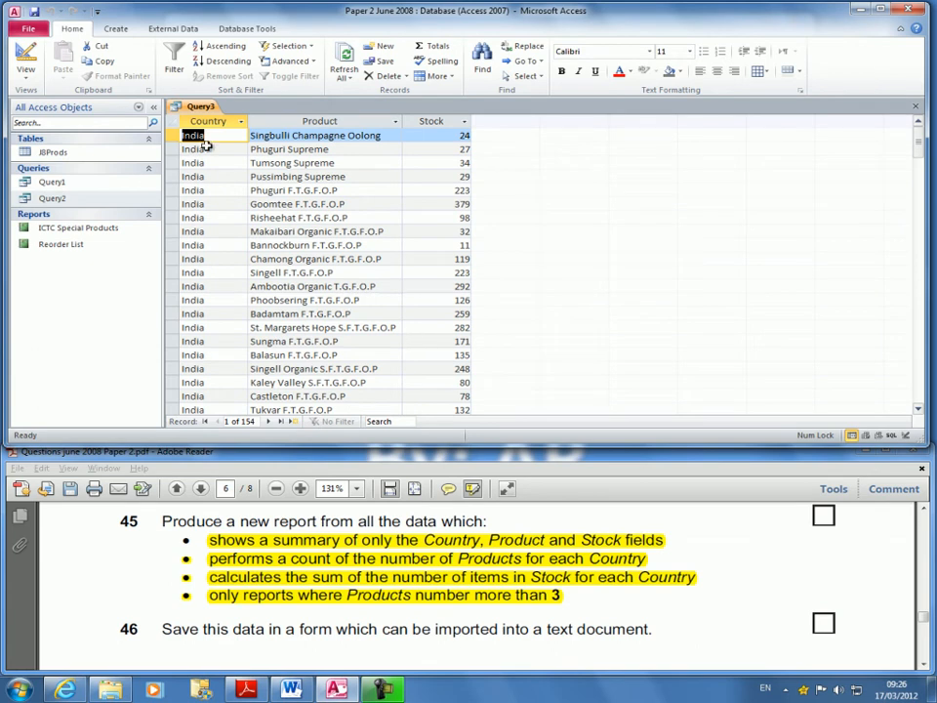
scroll(242, 376, "down", 10)
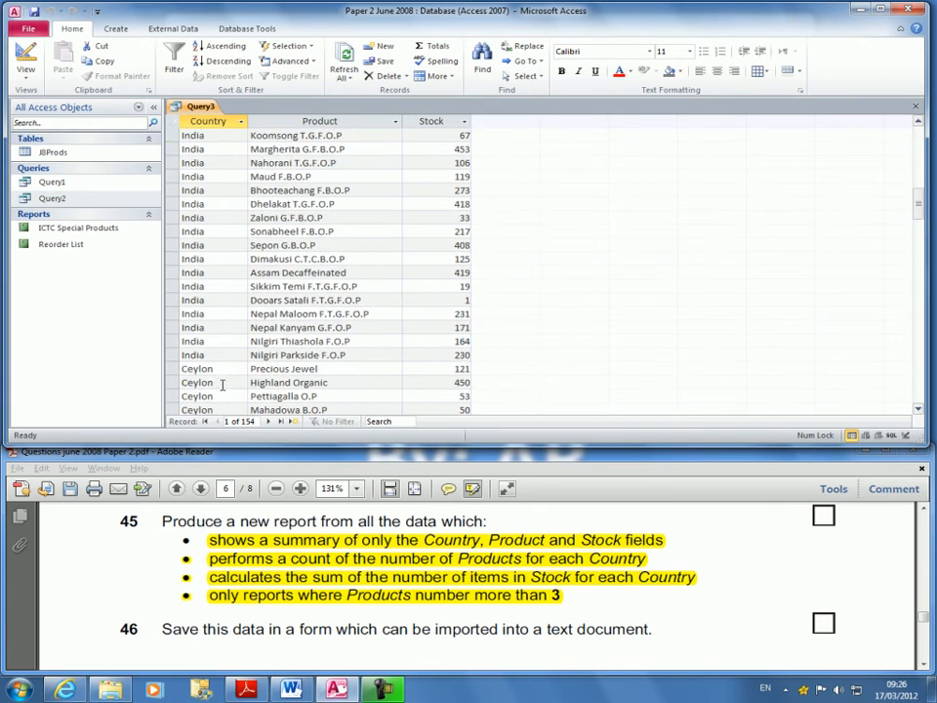
scroll(229, 379, "up", 10)
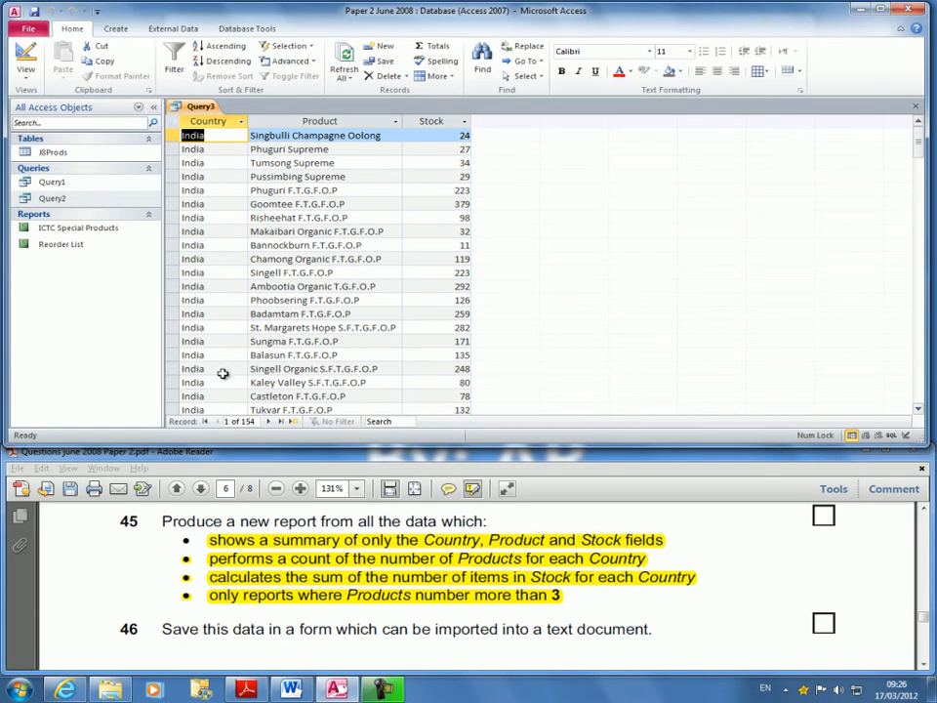
Step: Return to the query design, turn on the Totals row and view the grouped records in the datasheet
left_click(28, 70)
left_click(60, 223)
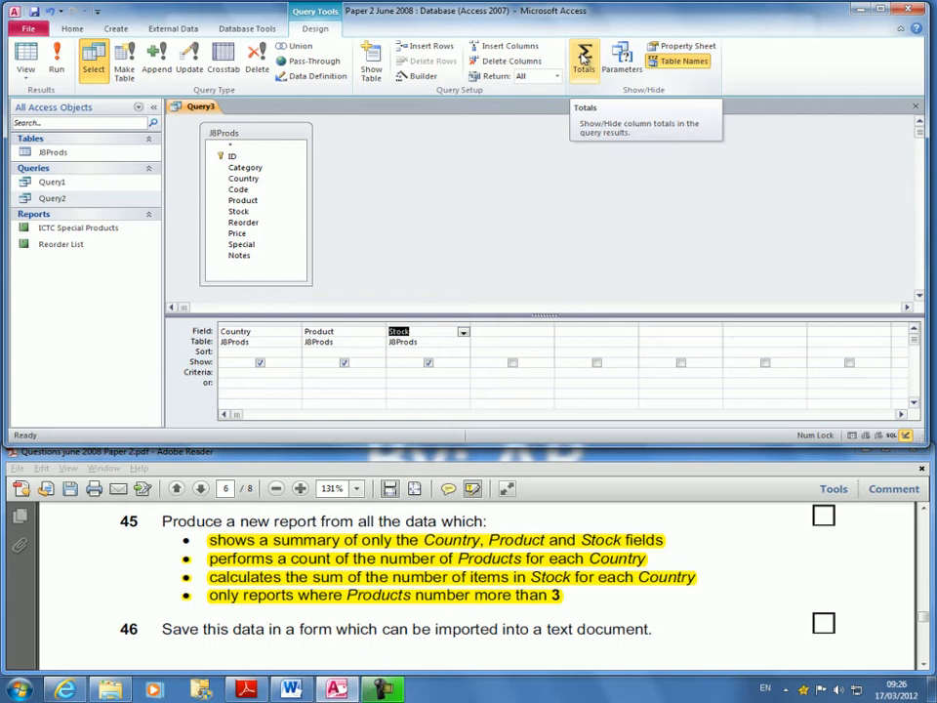
left_click(583, 58)
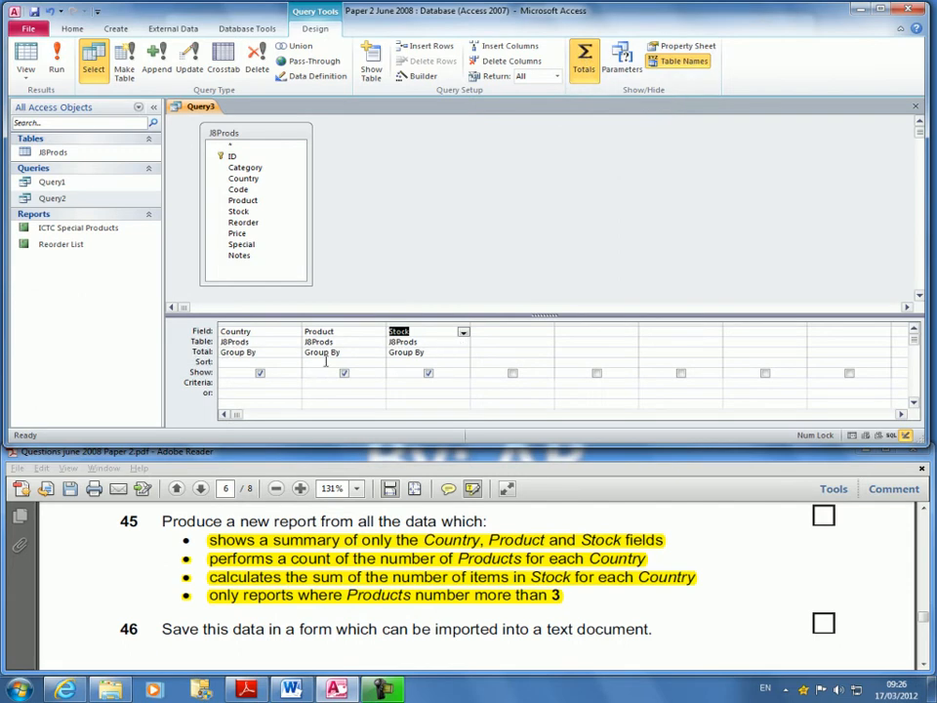
left_click(27, 51)
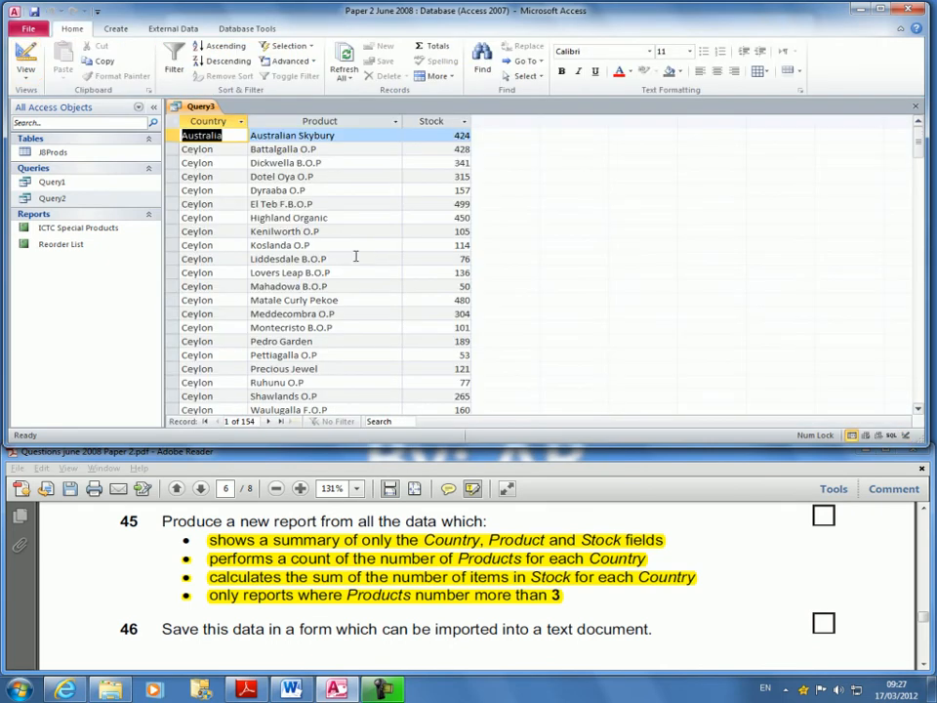
Step: Set the Product field's total to Count in the query design and review the records in the datasheet
left_click(26, 51)
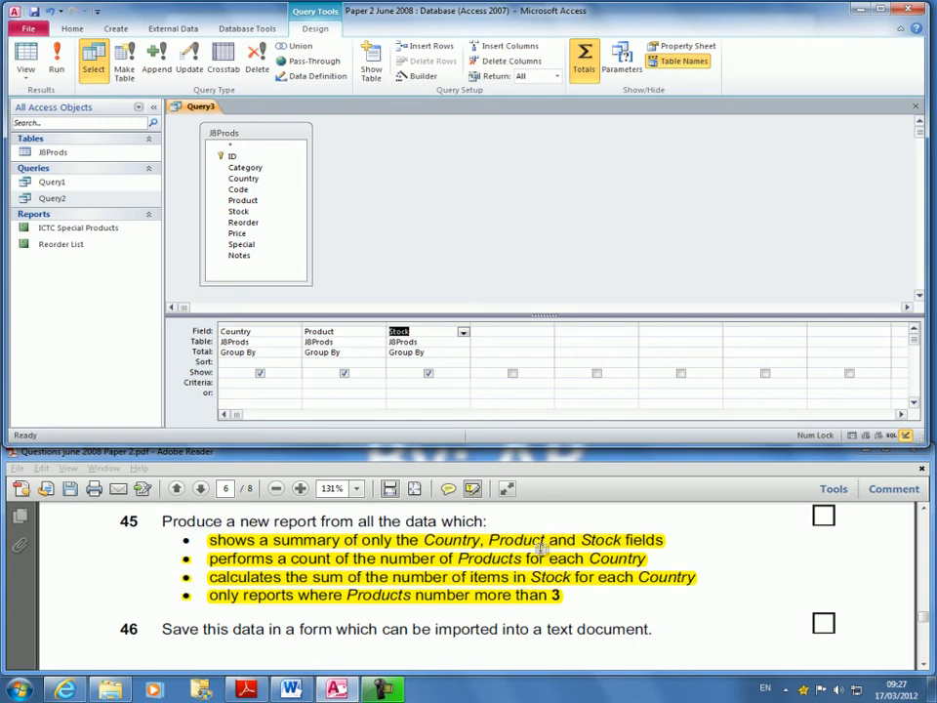
left_click(346, 351)
left_click(378, 353)
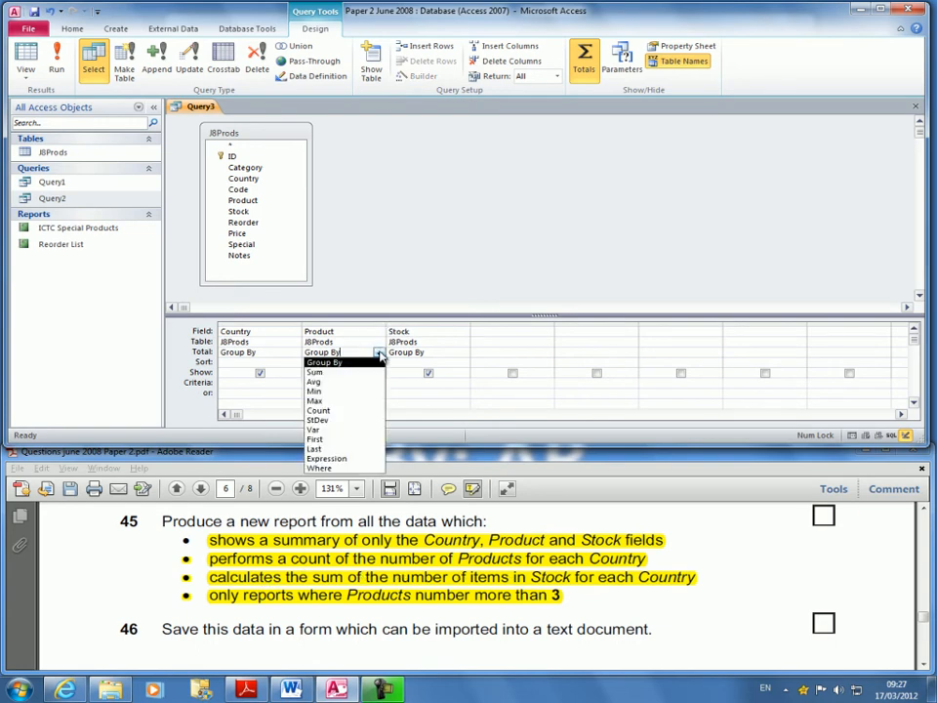
left_click(351, 410)
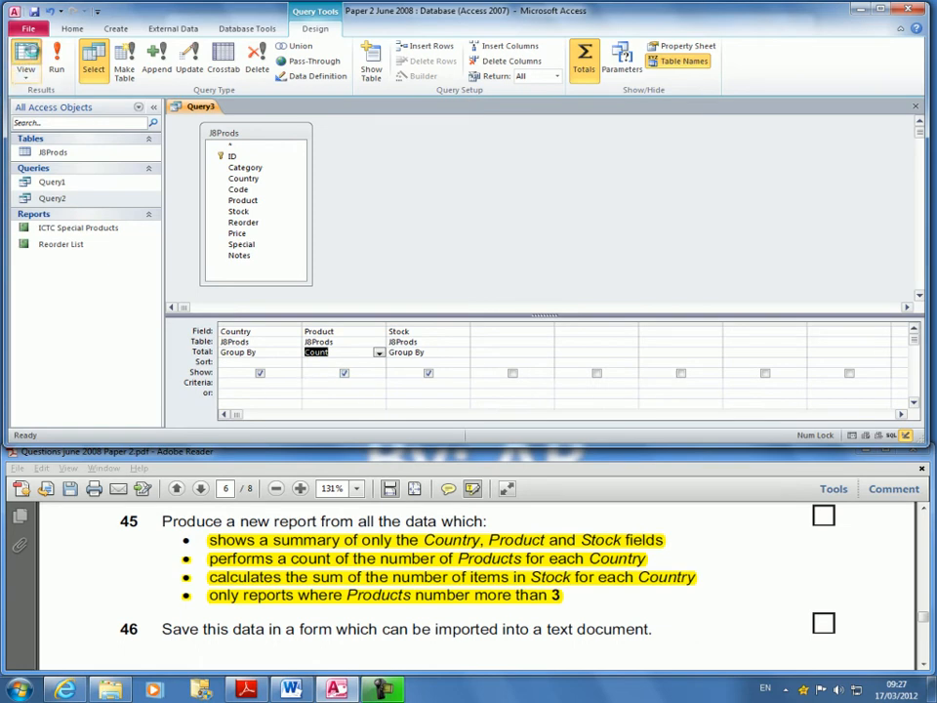
left_click(25, 59)
scroll(293, 171, "down", 10)
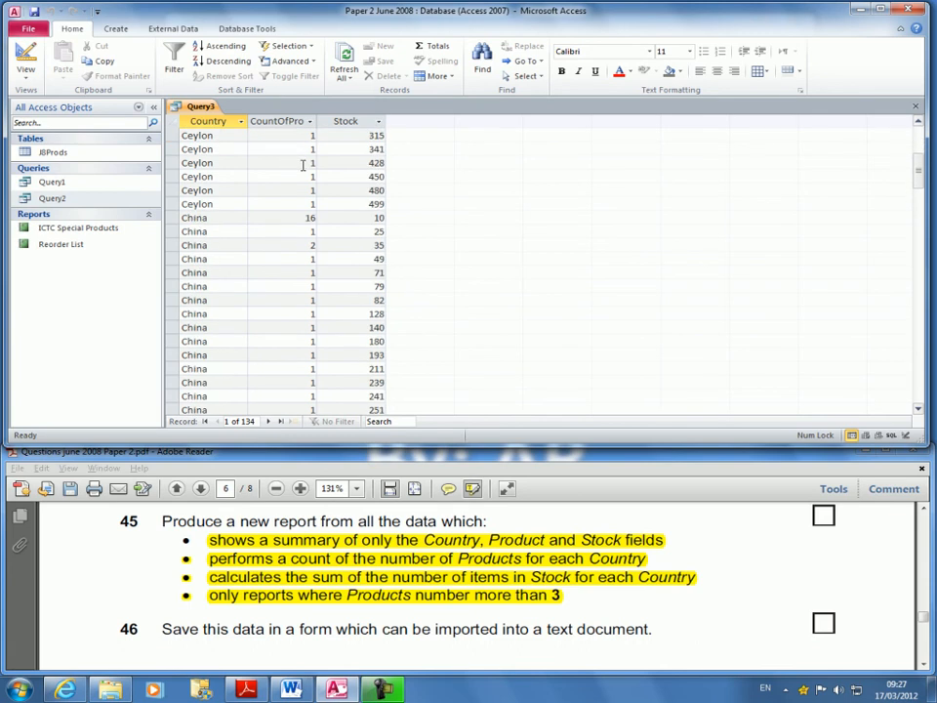
scroll(293, 224, "up", 6)
scroll(296, 250, "down", 14)
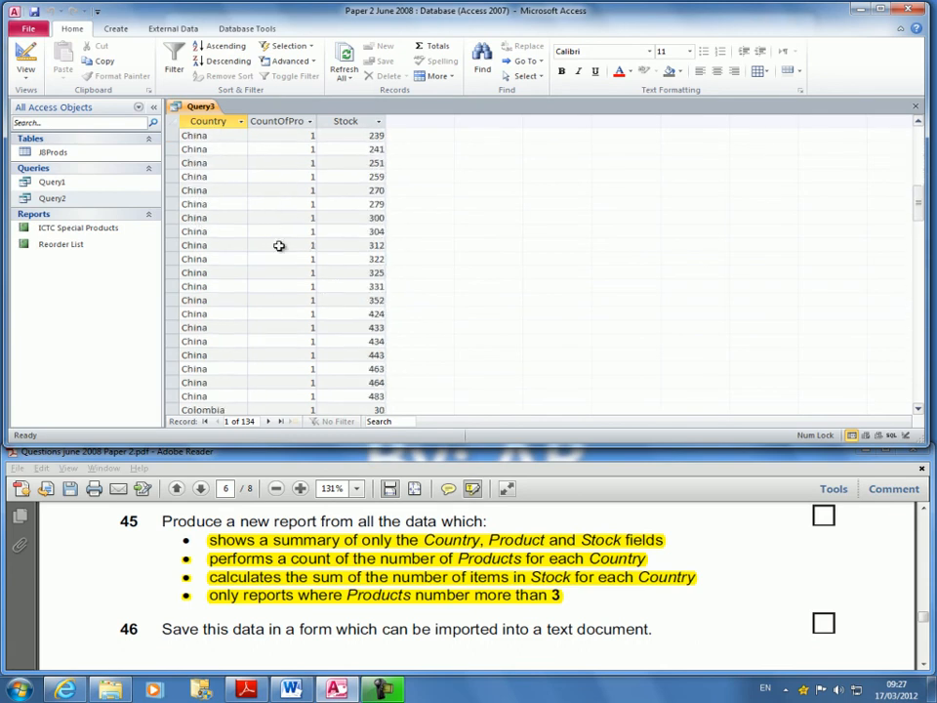
scroll(284, 309, "up", 18)
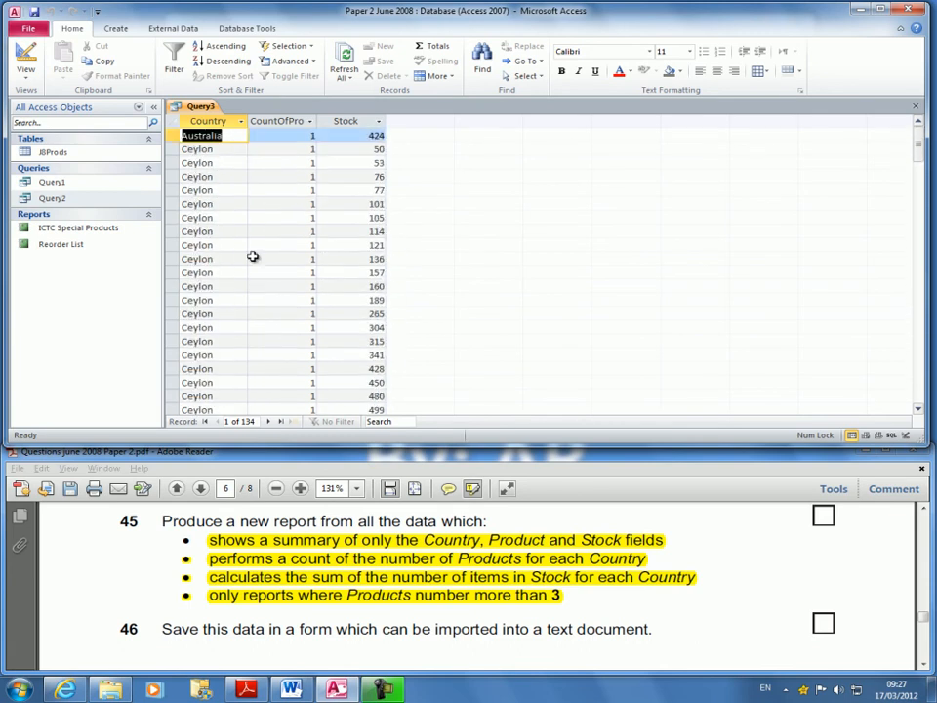
Step: Set the Stock field's total to Sum in the query design and run the query
left_click(25, 72)
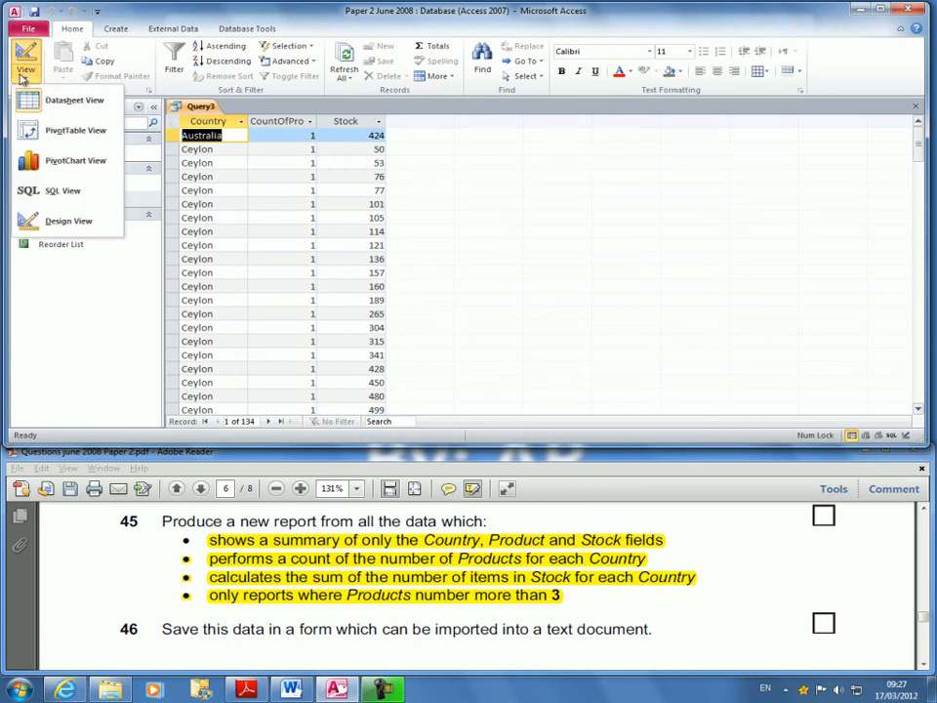
left_click(62, 220)
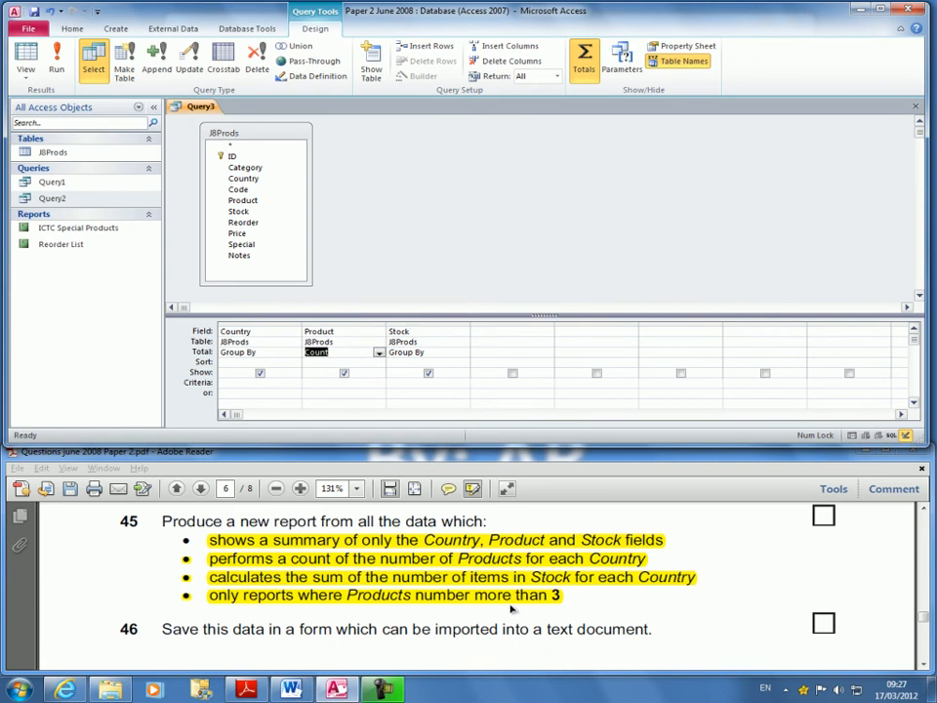
left_click(459, 352)
left_click(465, 352)
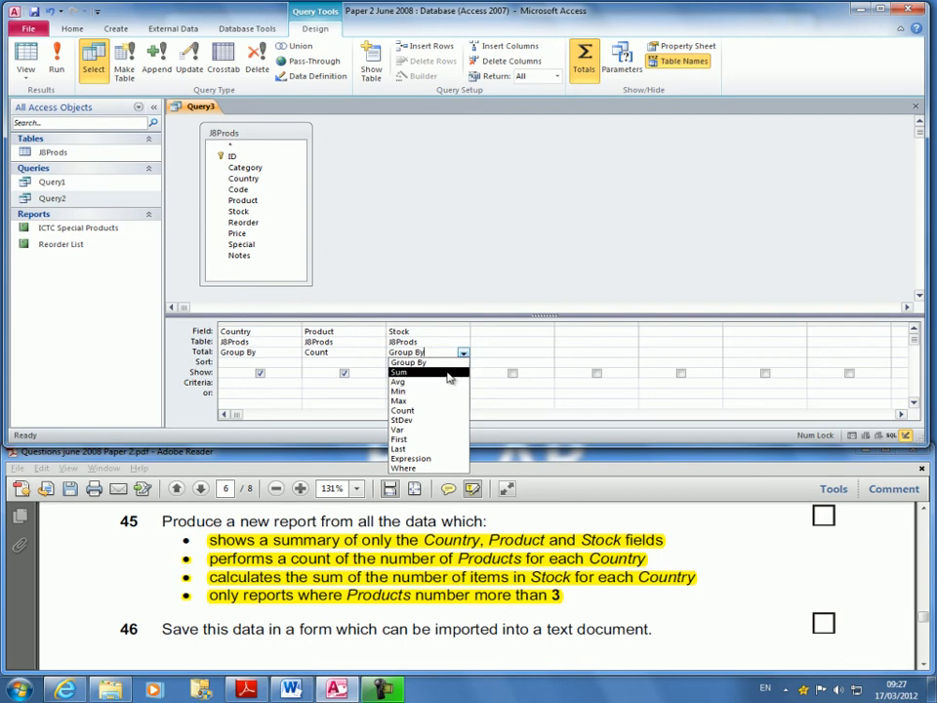
left_click(445, 373)
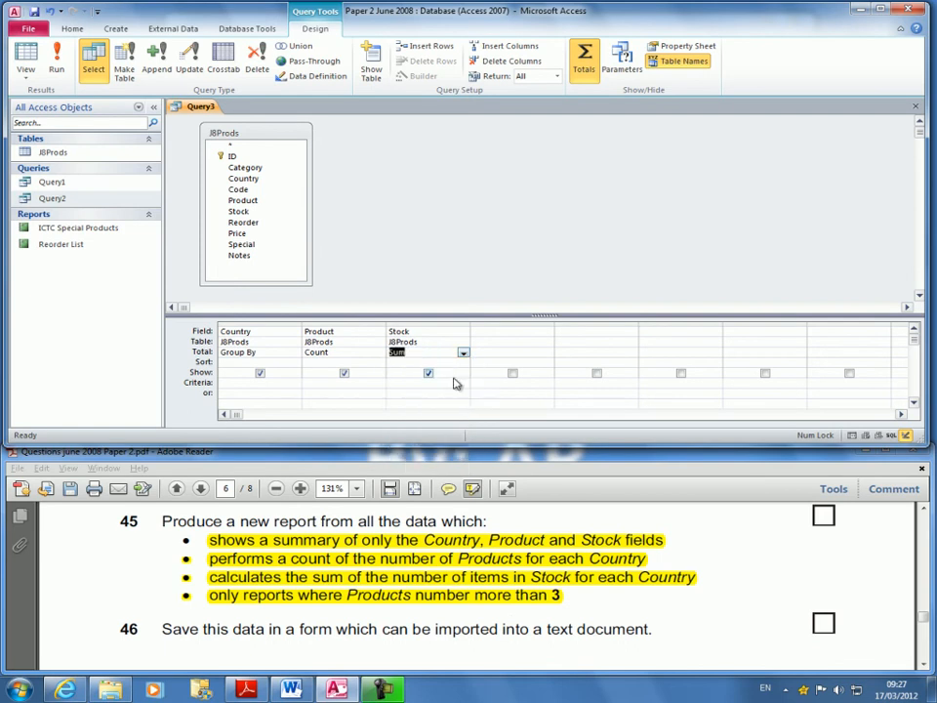
left_click(56, 64)
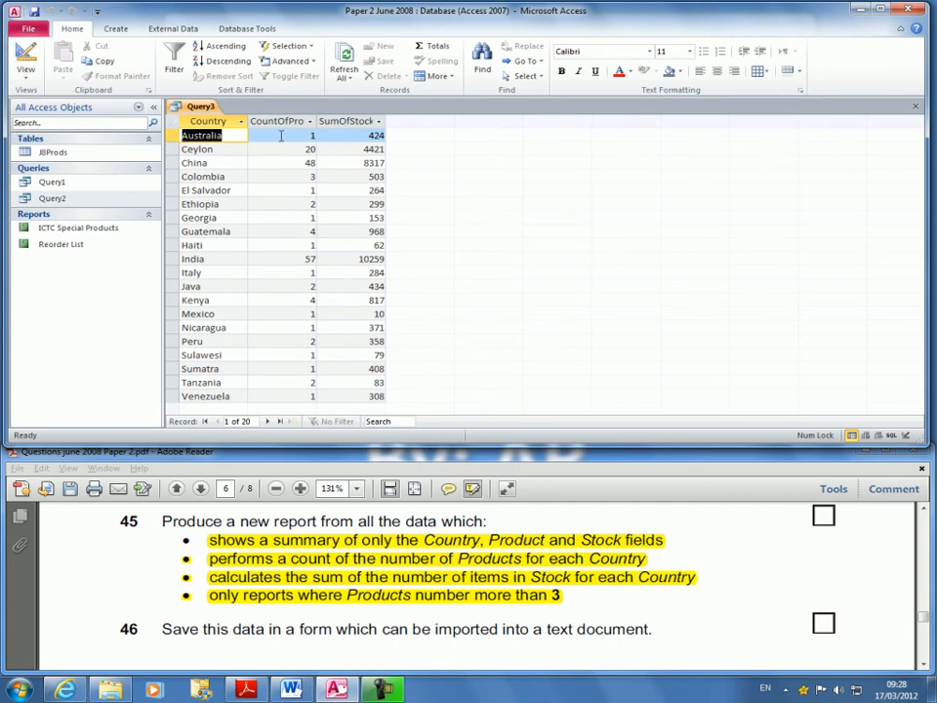
Step: Return to the query design and enter the criterion >3 for the counted Product field
left_click(21, 66)
left_click(73, 219)
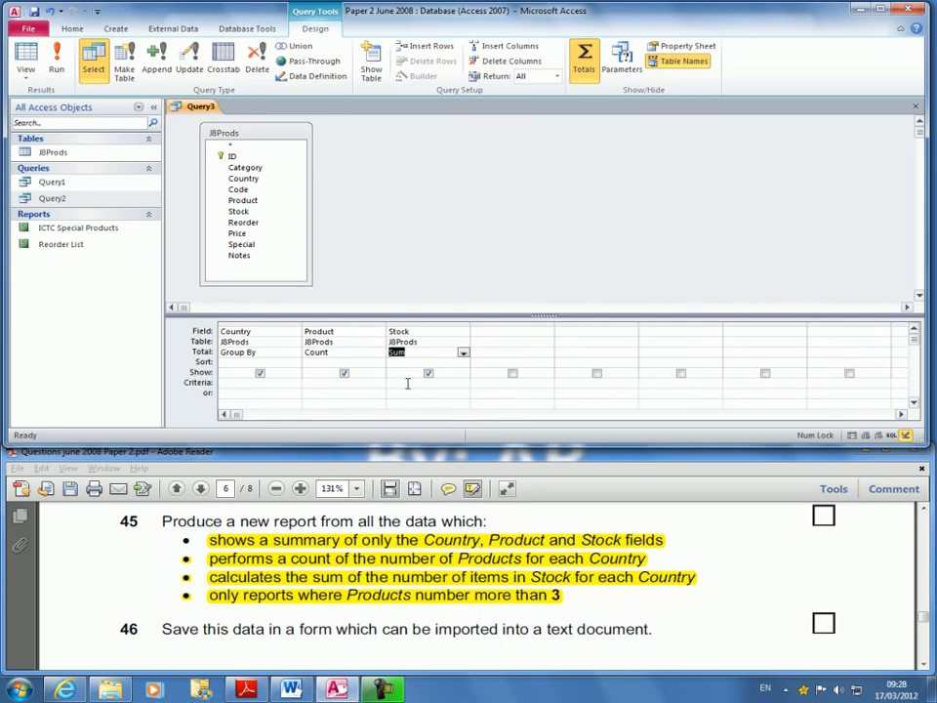
left_click(328, 382)
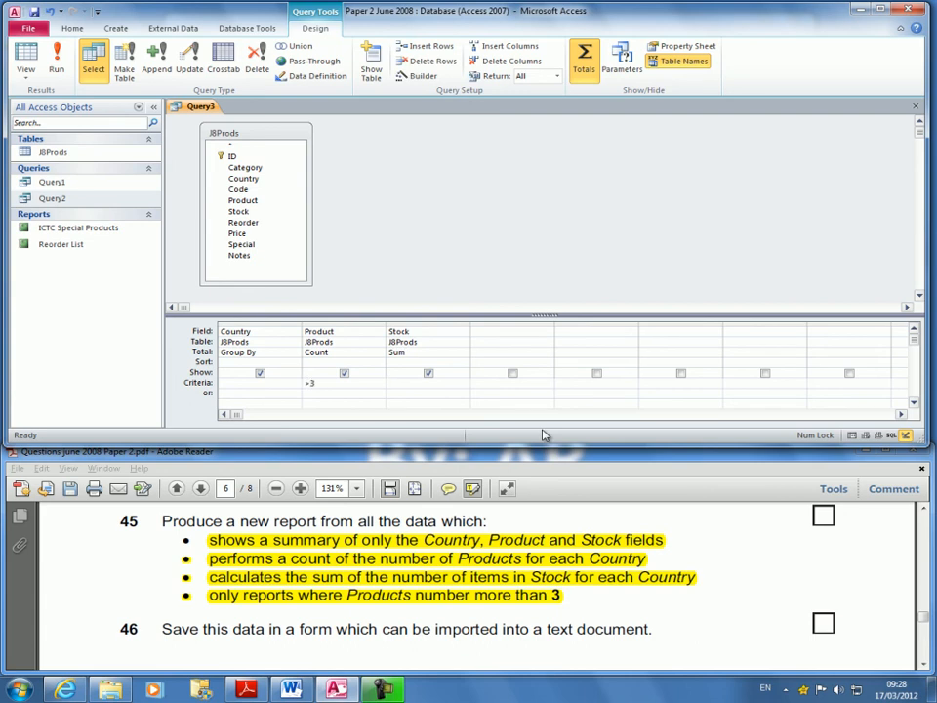
key("Tab")
left_click_drag(313, 383, 228, 383)
type("<")
Step: View the filtered query results and save the query as Query3
left_click(33, 49)
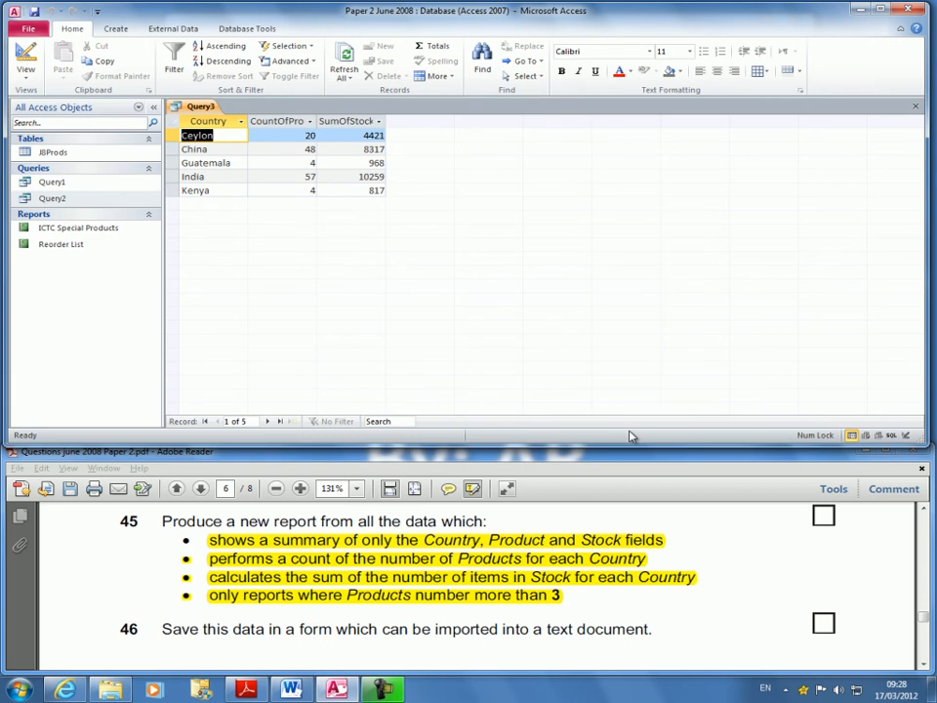
left_click(34, 13)
left_click(485, 190)
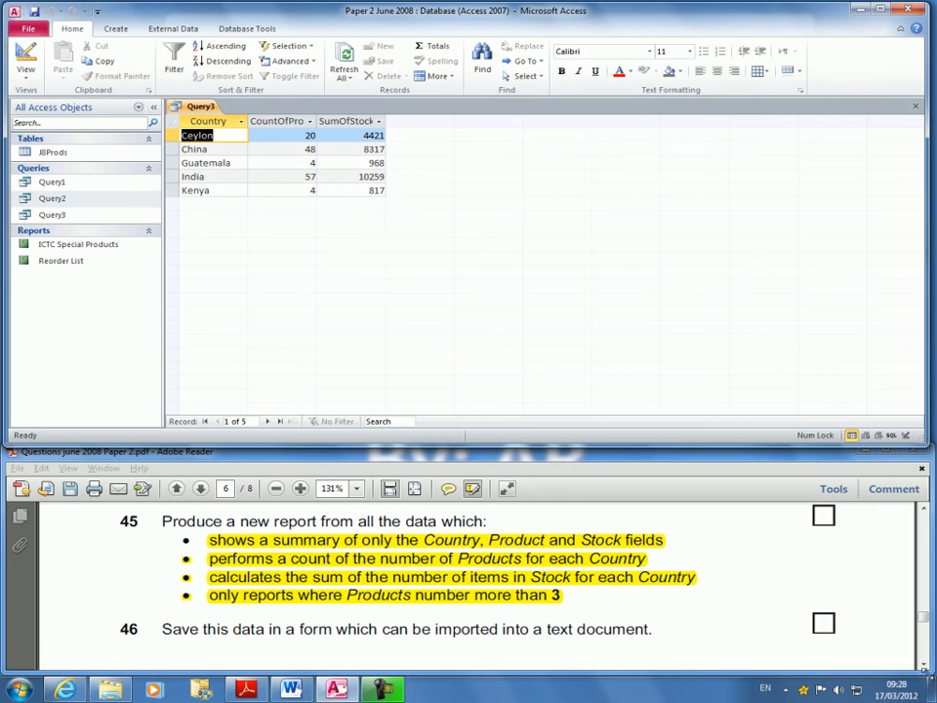
Step: Read question 46 in the exam paper PDF about the form in which the data must be saved
left_click(925, 665)
left_click(926, 666)
left_click(926, 666)
left_click(926, 665)
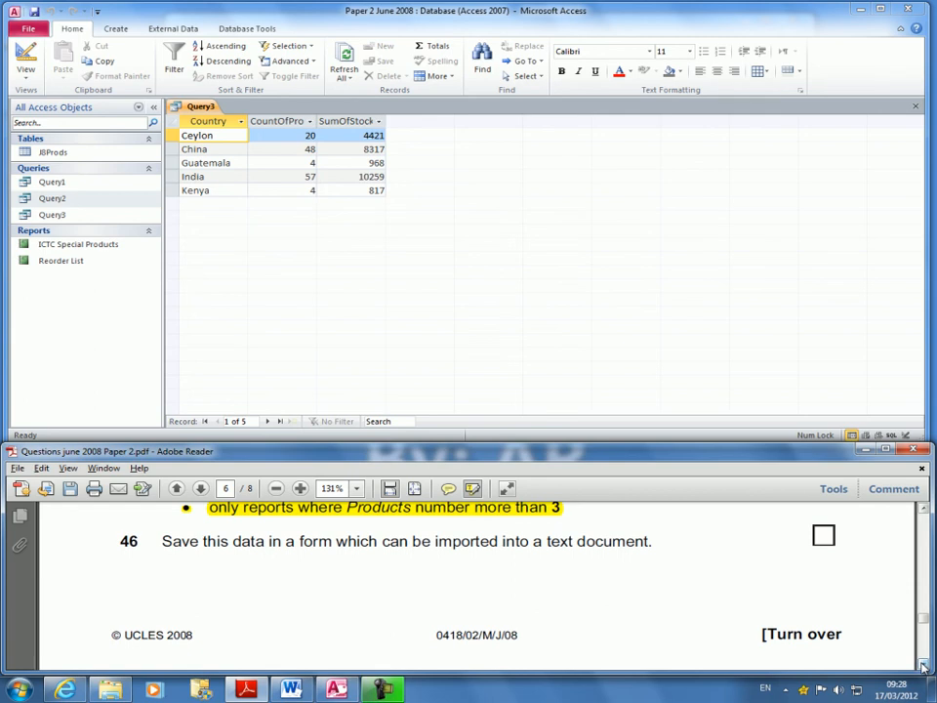
left_click(923, 666)
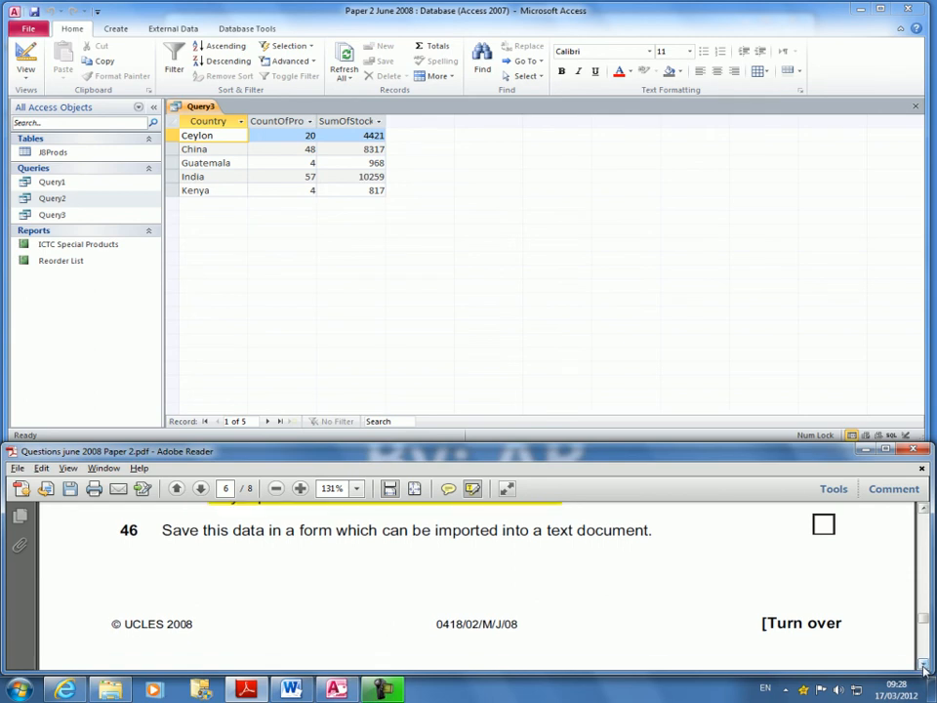
left_click(923, 666)
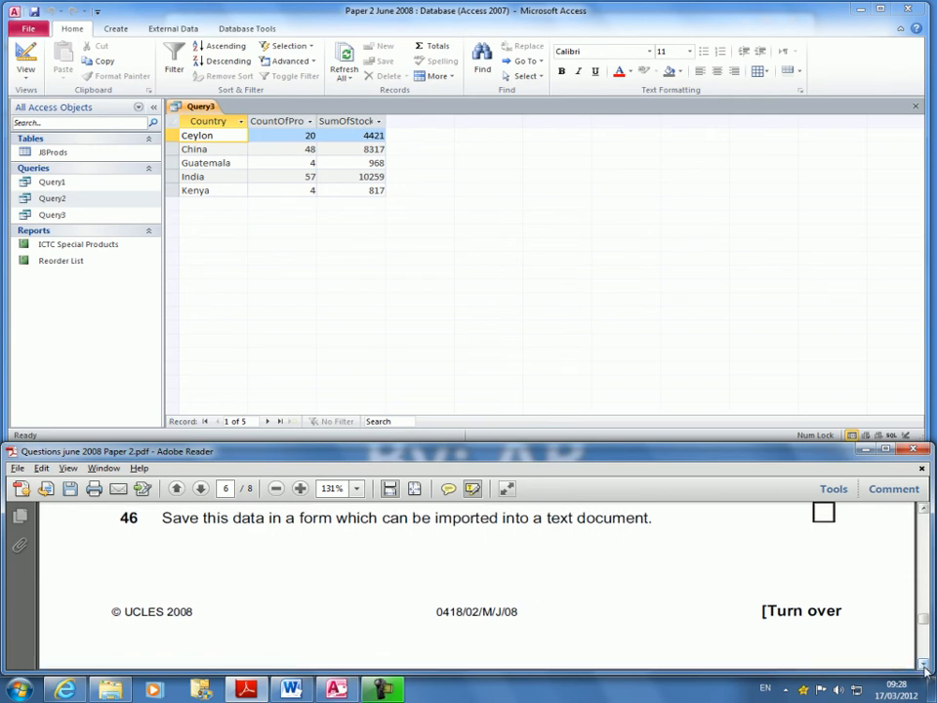
left_click(923, 508)
left_click(923, 509)
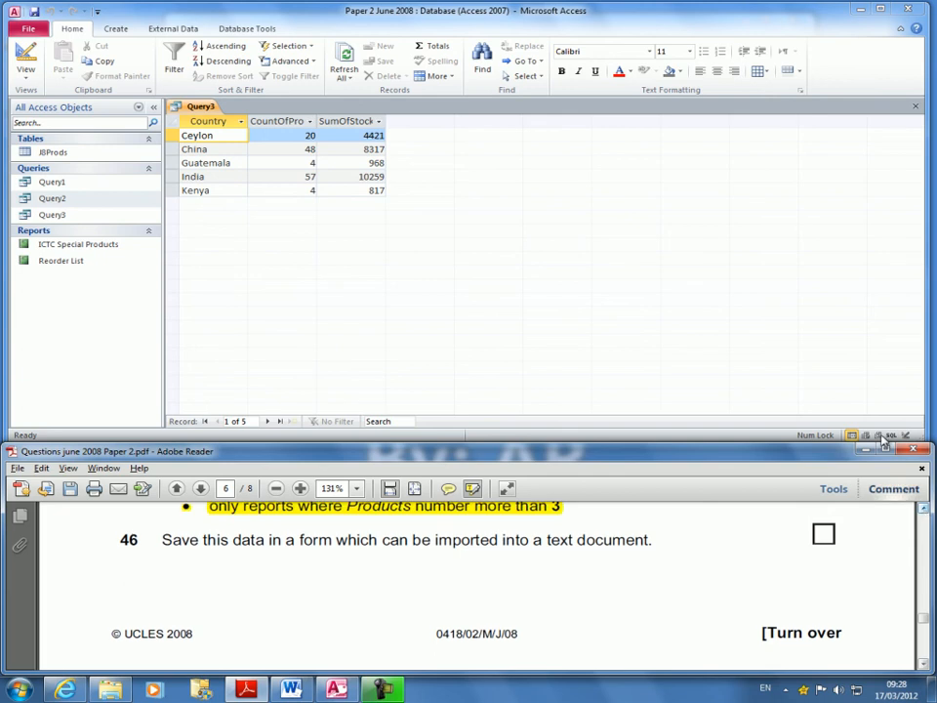